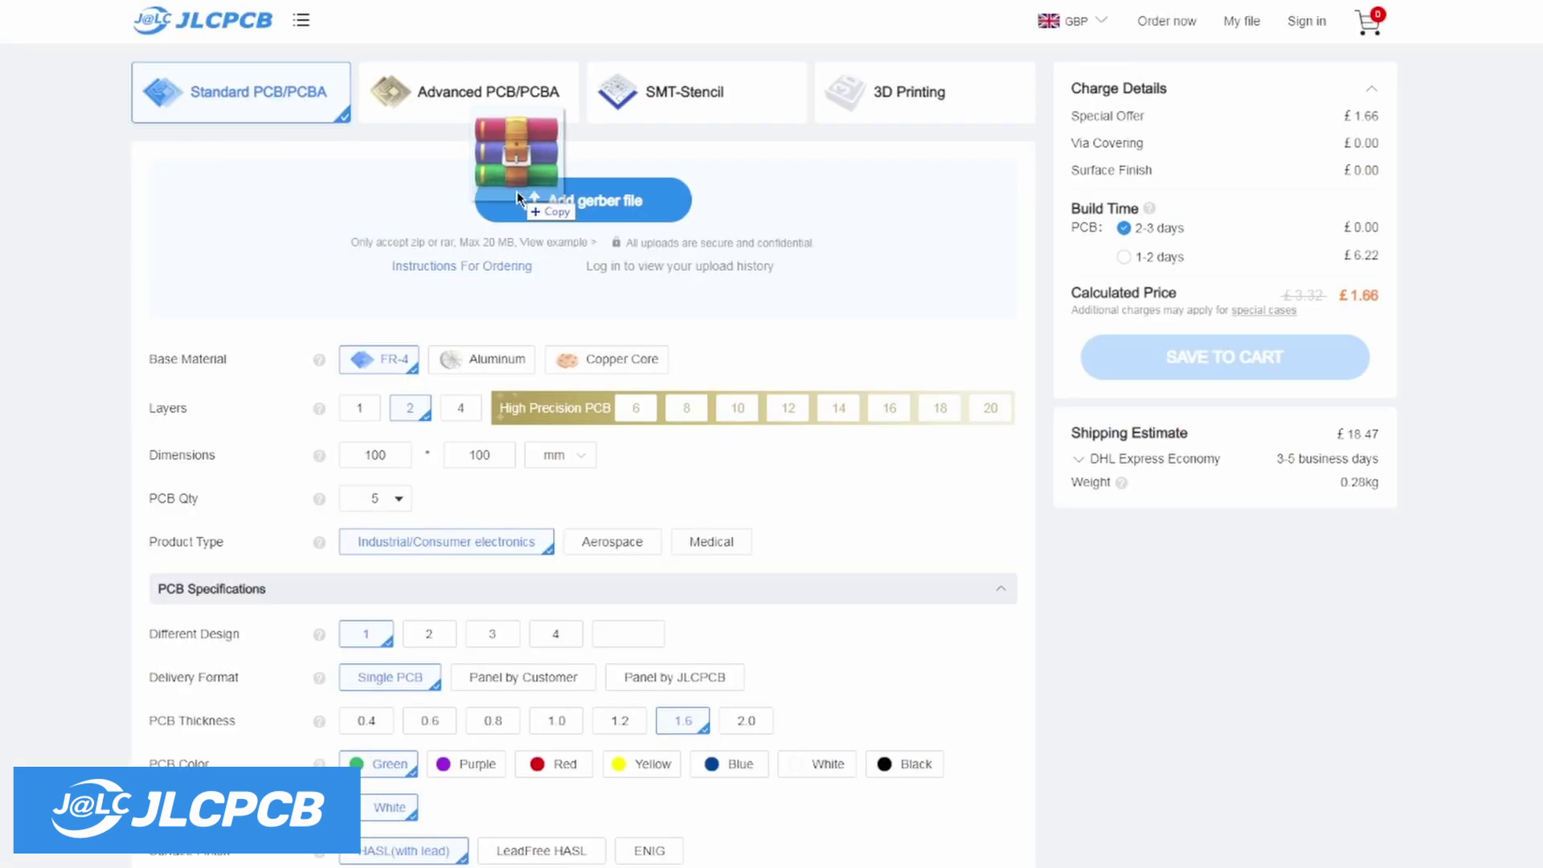
- Upload the RainbowShift-V1.0_Y65 Gerber RAR, choose black PCB colour, and save the 5-board order to cart
left_click_drag(518, 192, 519, 196)
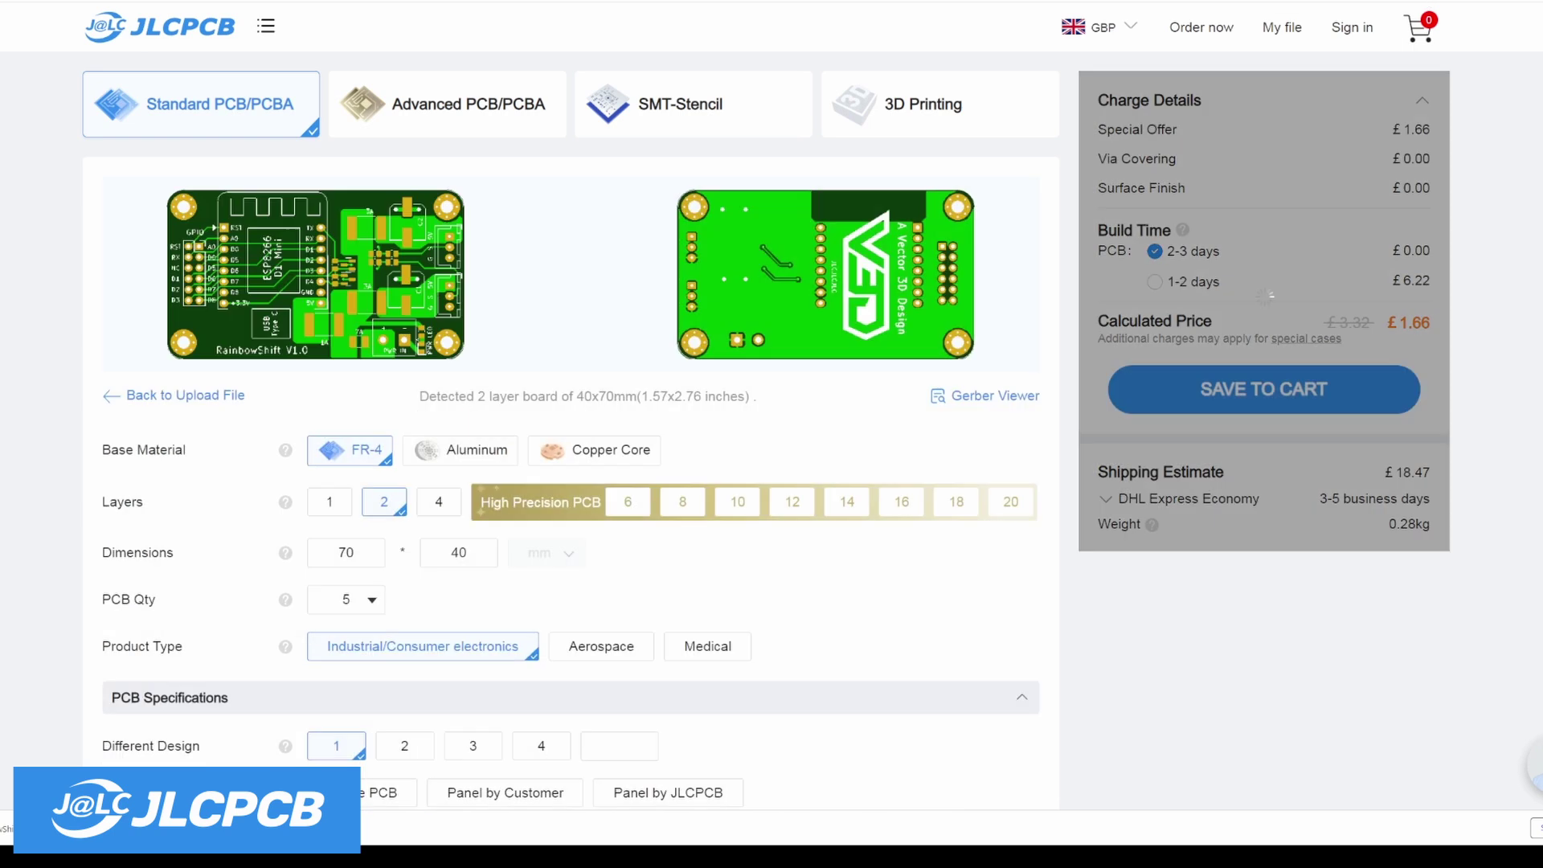
scroll(916, 434, "down", 5)
left_click(917, 430)
scroll(968, 502, "down", 2)
scroll(967, 503, "down", 5)
left_click(1367, 320)
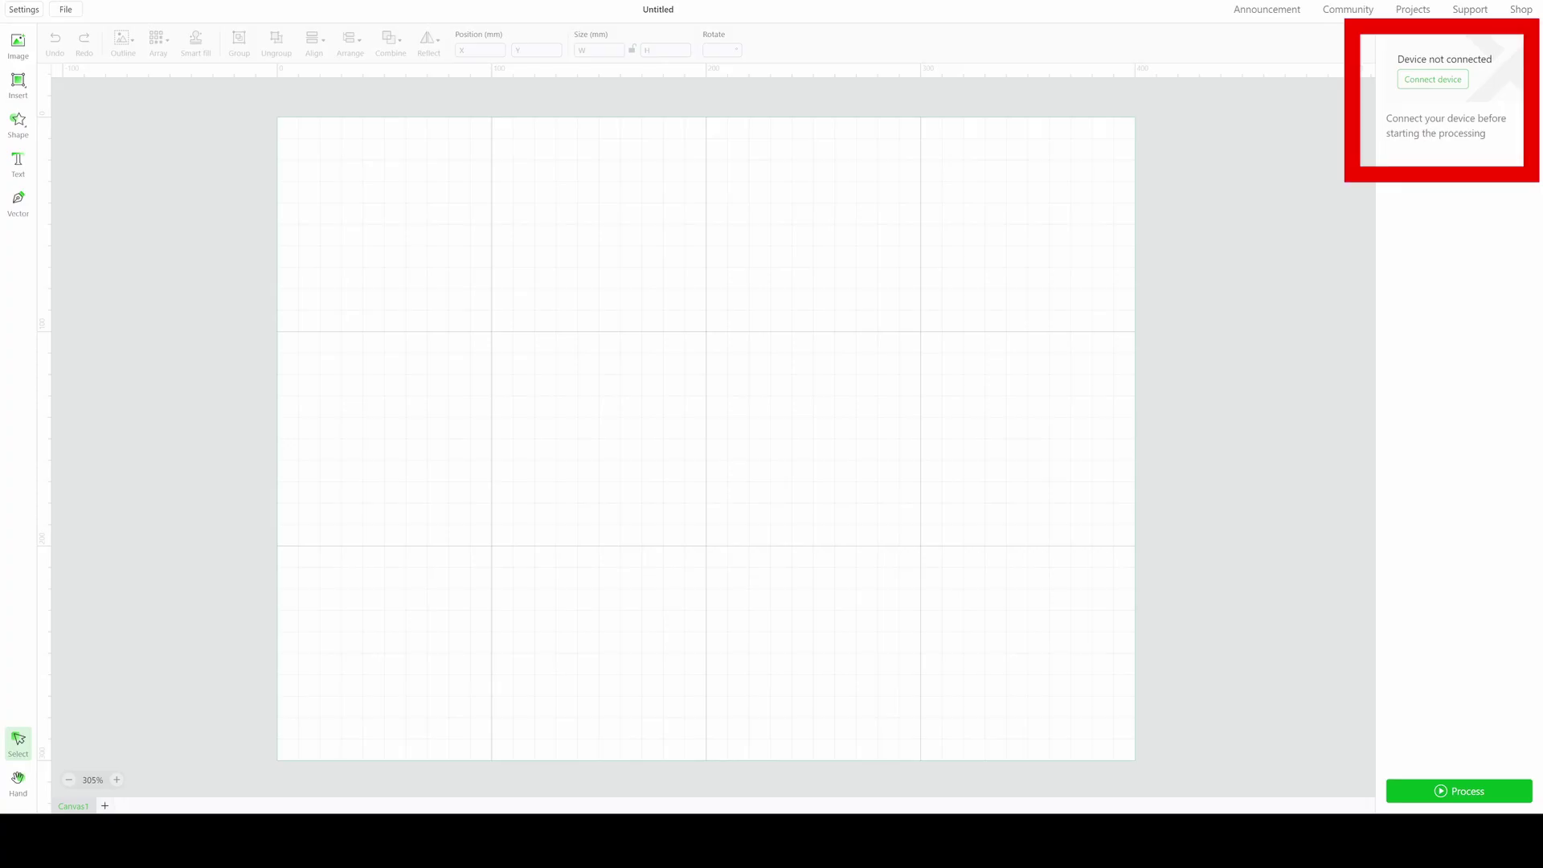
- Connect the xTool_M1 over USB and pick Blade cut from the processing-mode list
left_click(1428, 81)
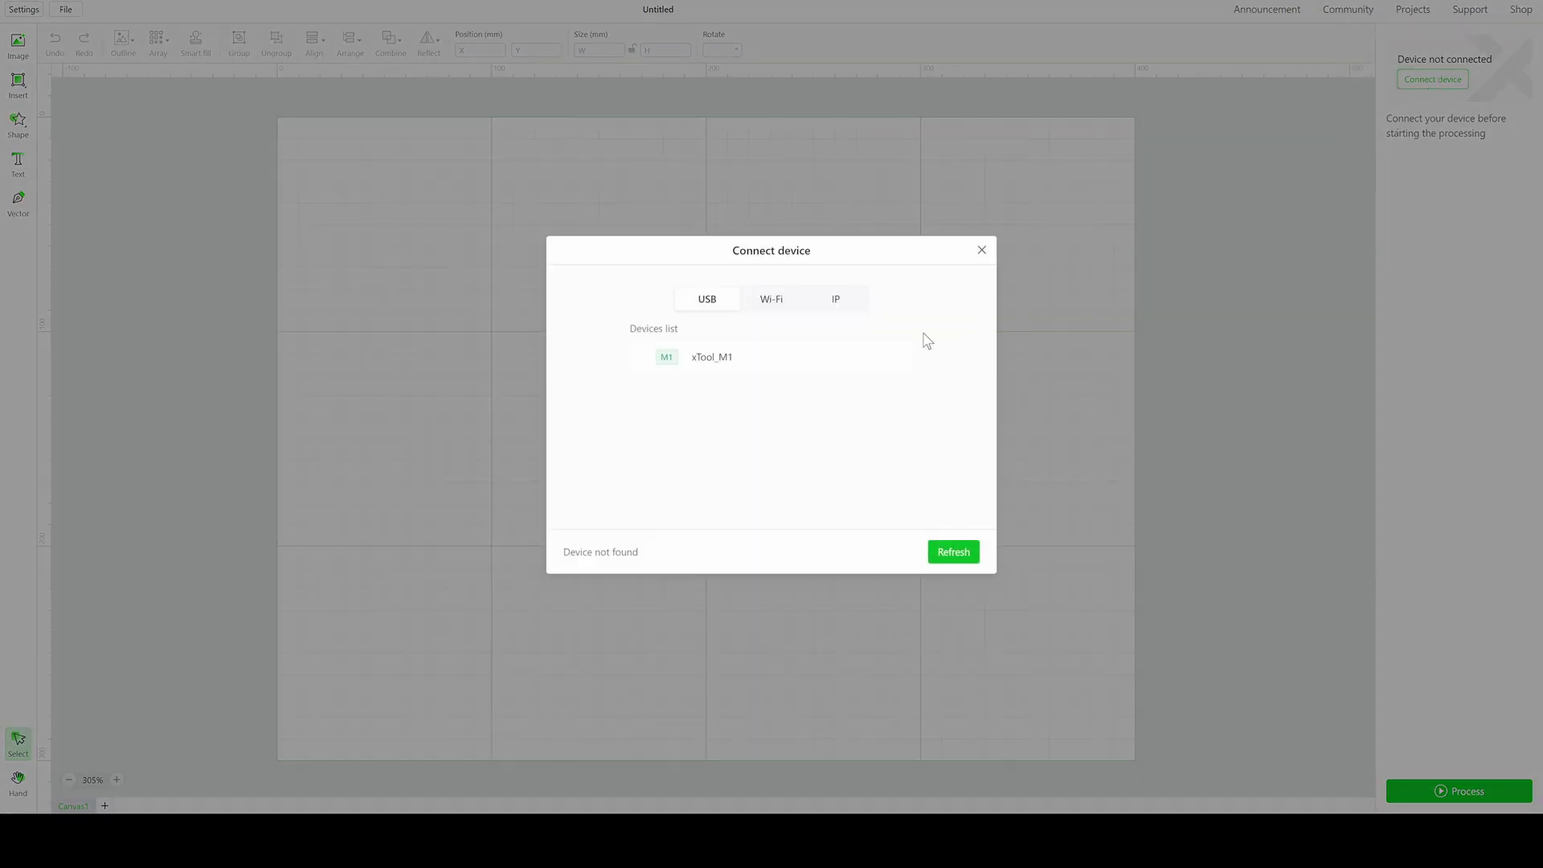
left_click(733, 366)
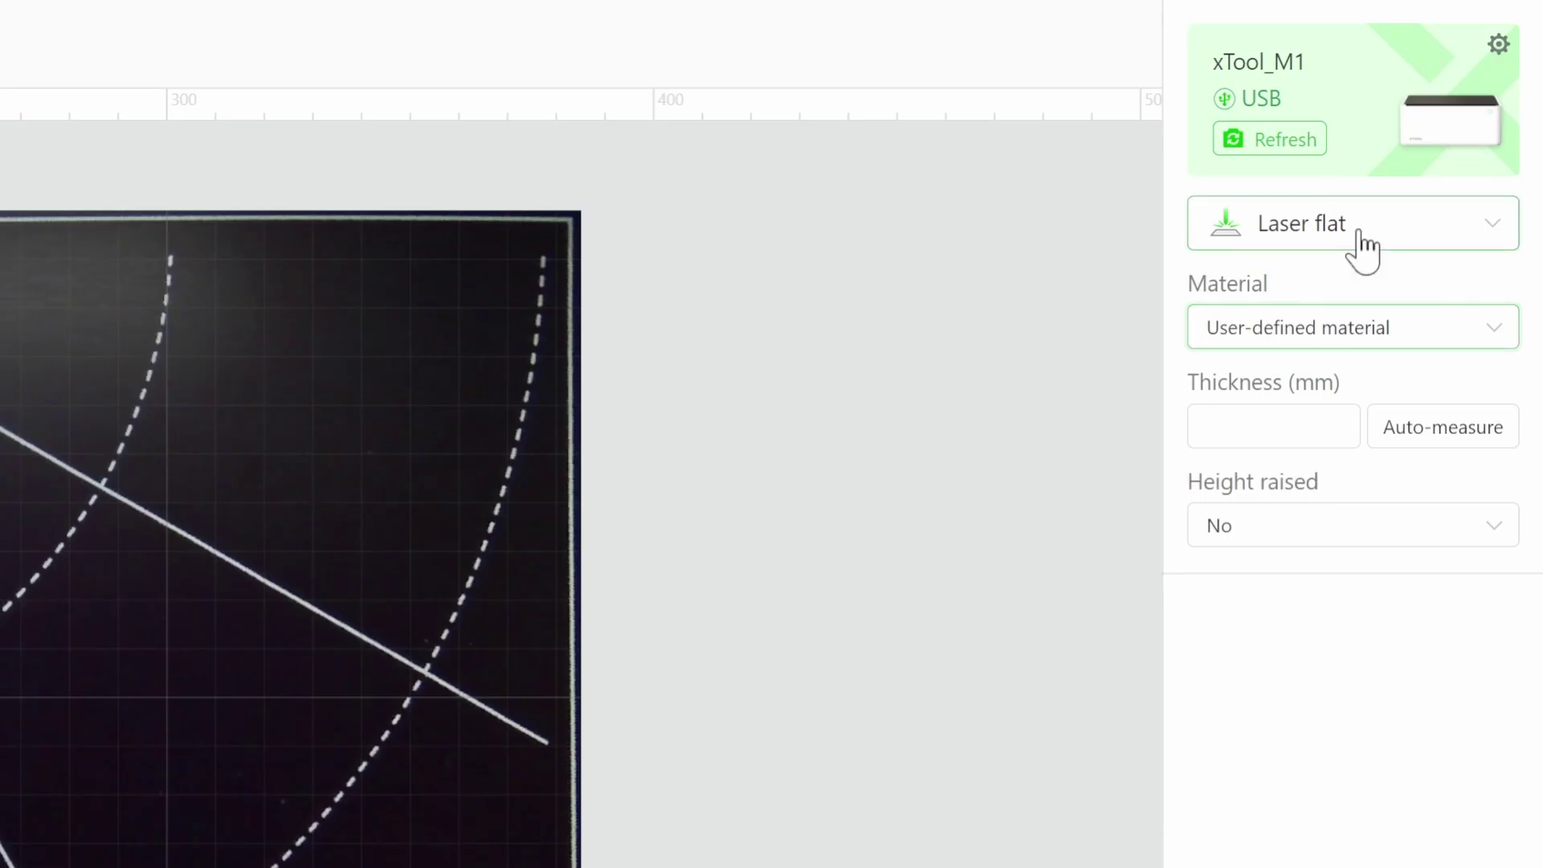
left_click(1364, 251)
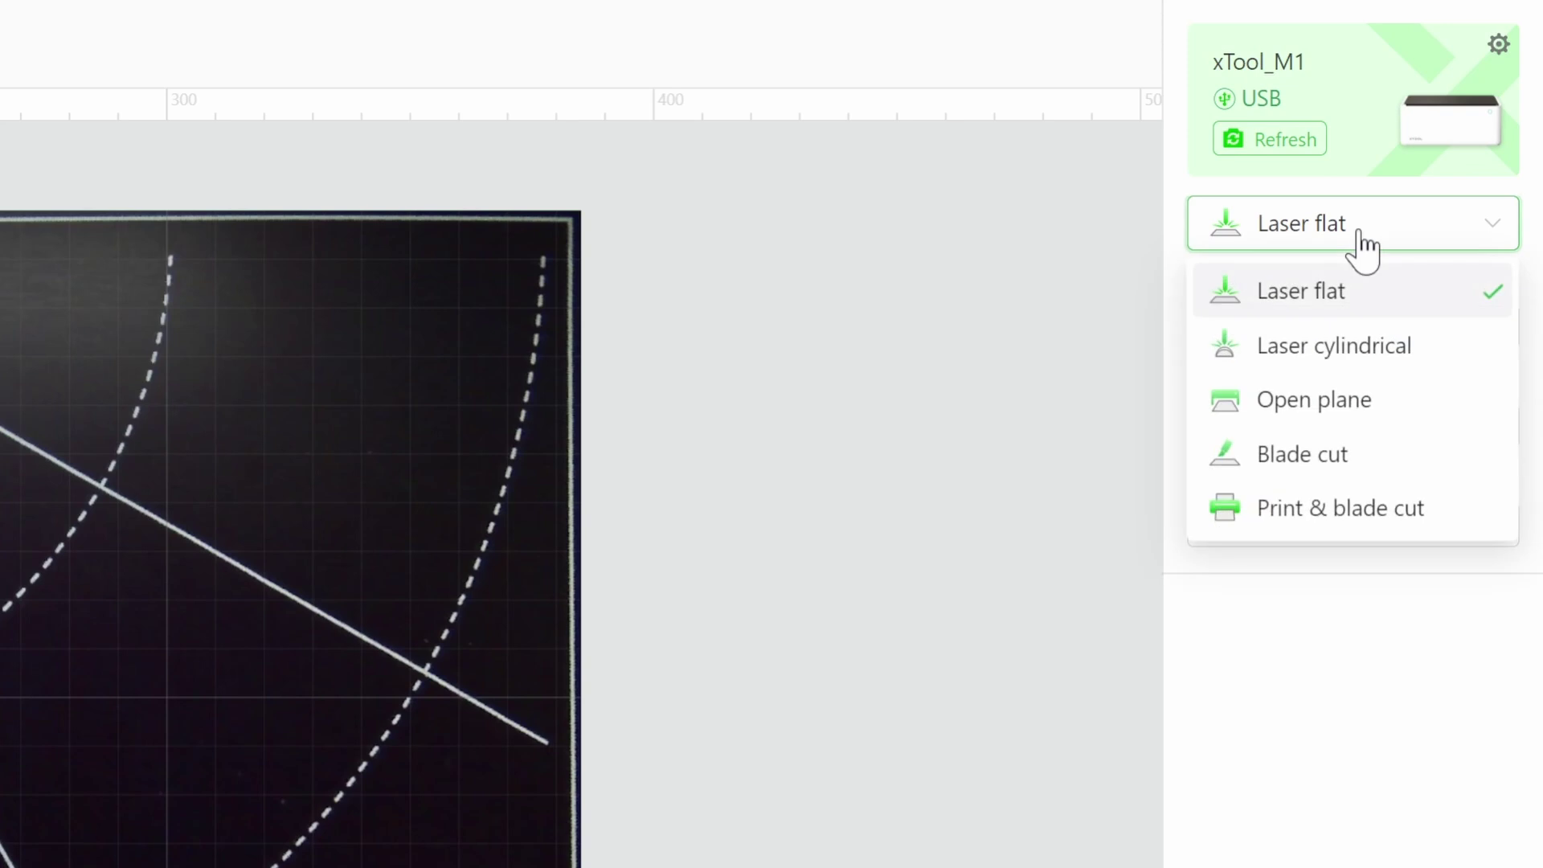
left_click(1409, 476)
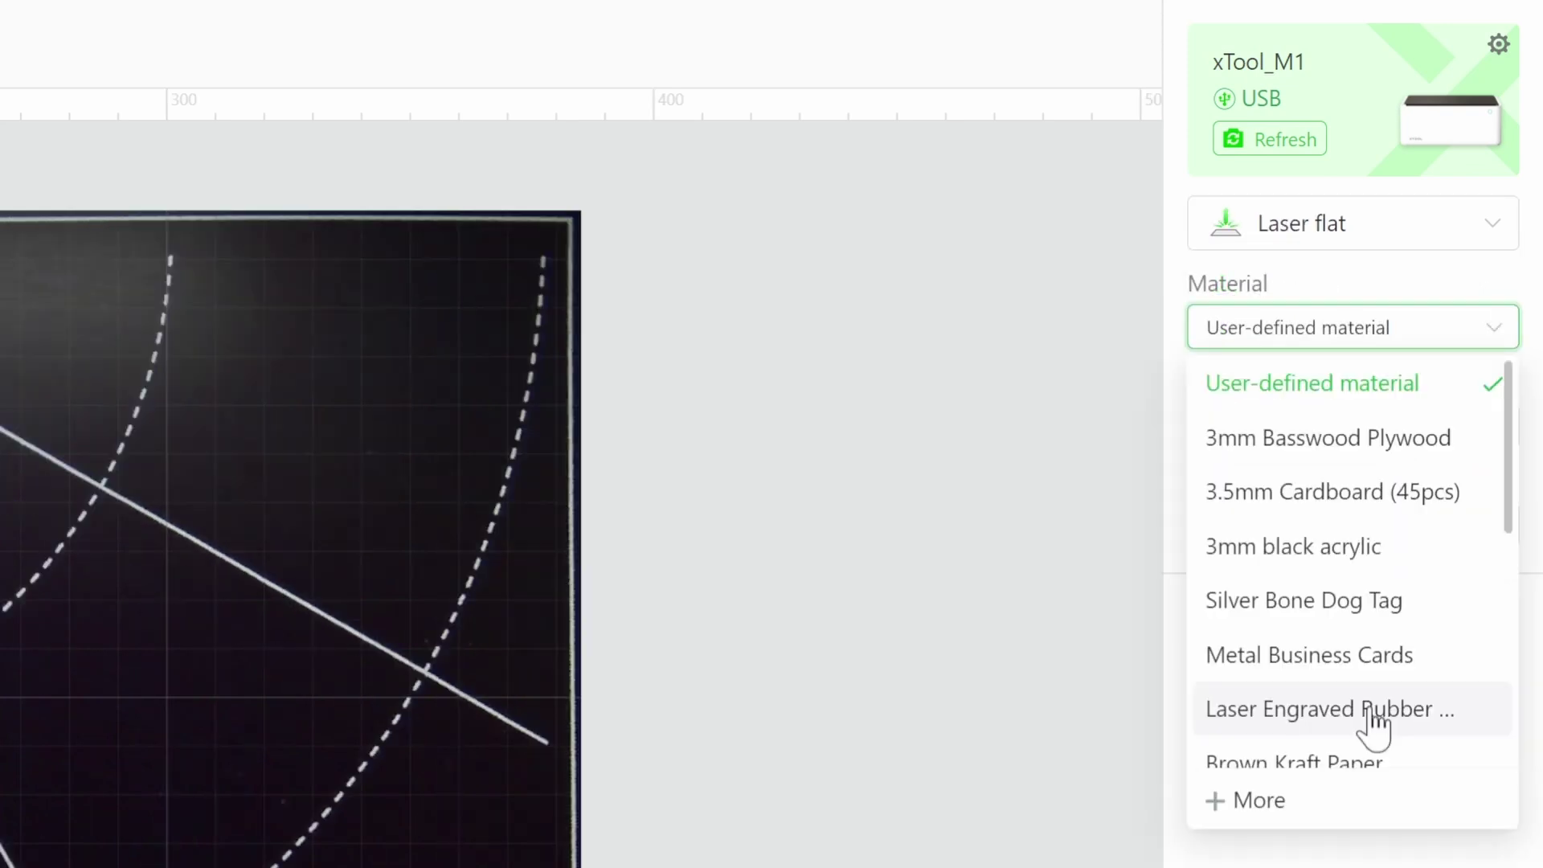
scroll(1373, 728, "down", 3)
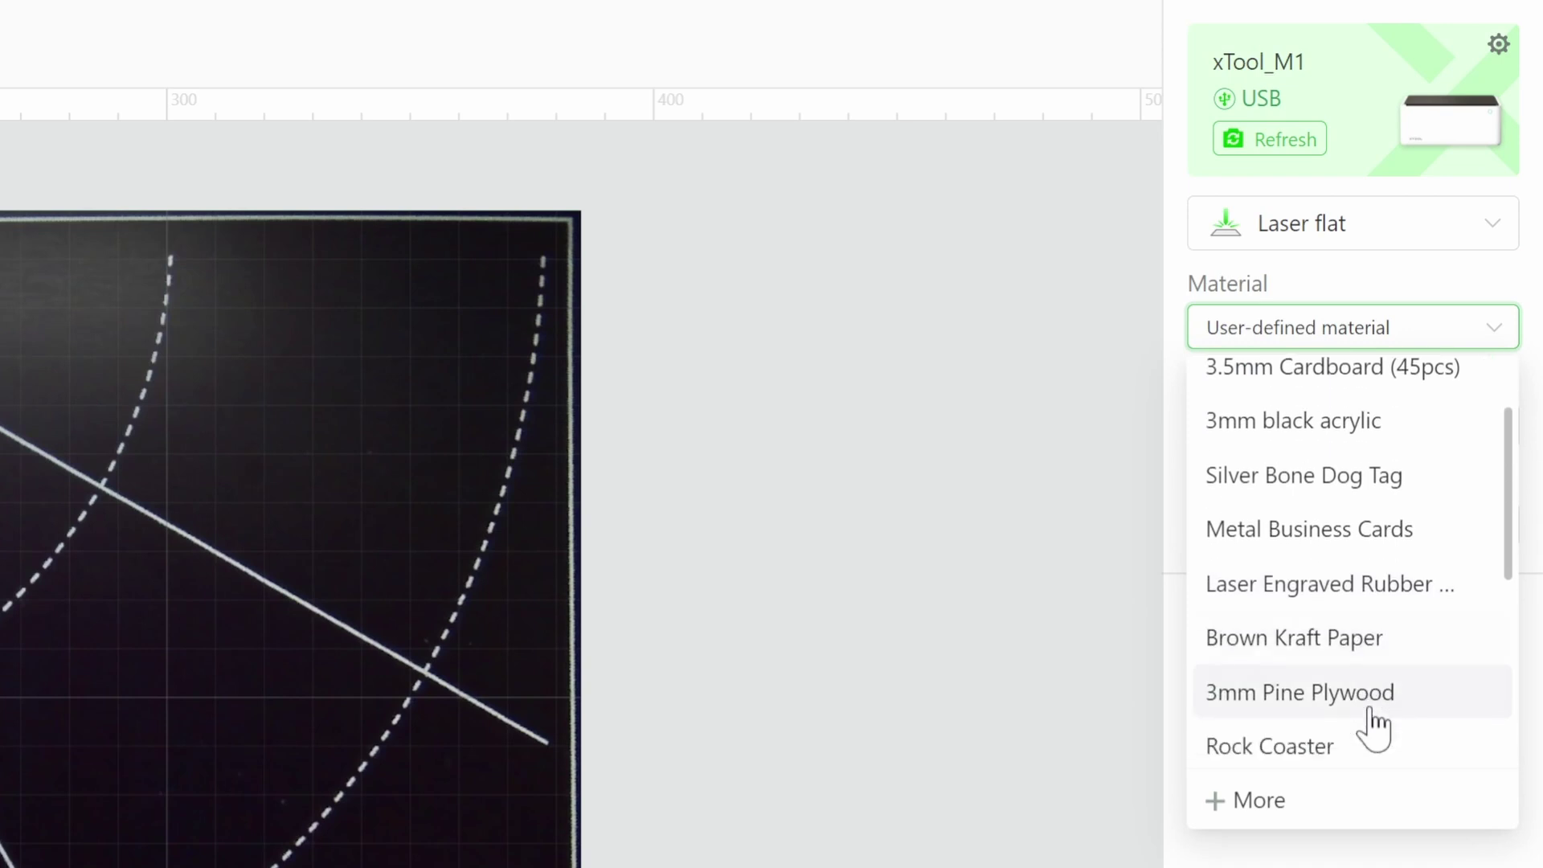
scroll(1375, 727, "down", 6)
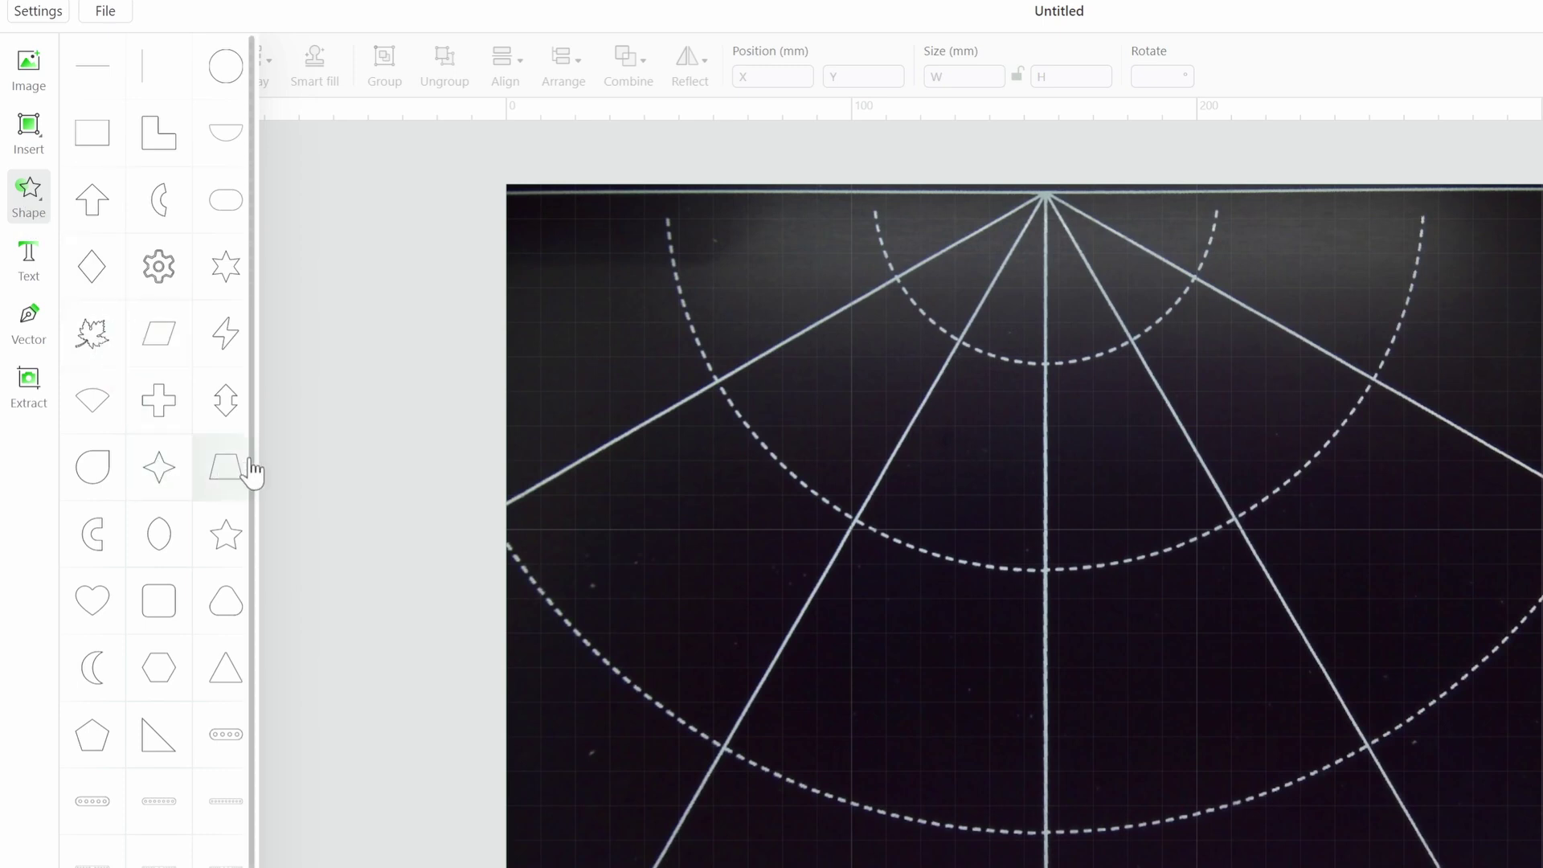
- Resize the square shape to 49.9 mm near the centre of the orange vinyl camera view
scroll(256, 485, "down", 3)
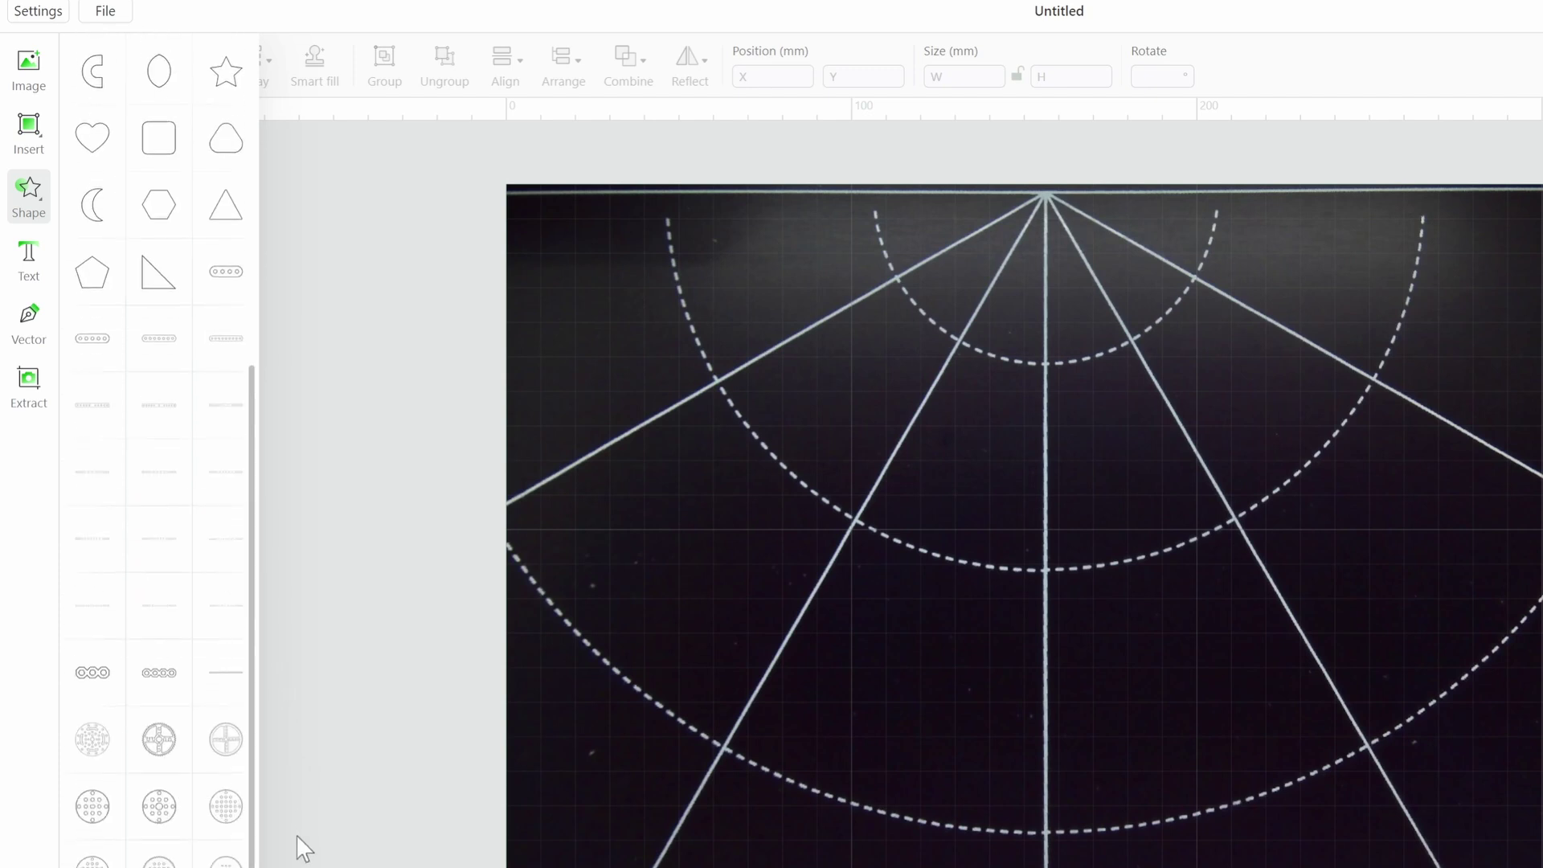
scroll(259, 619, "up", 13)
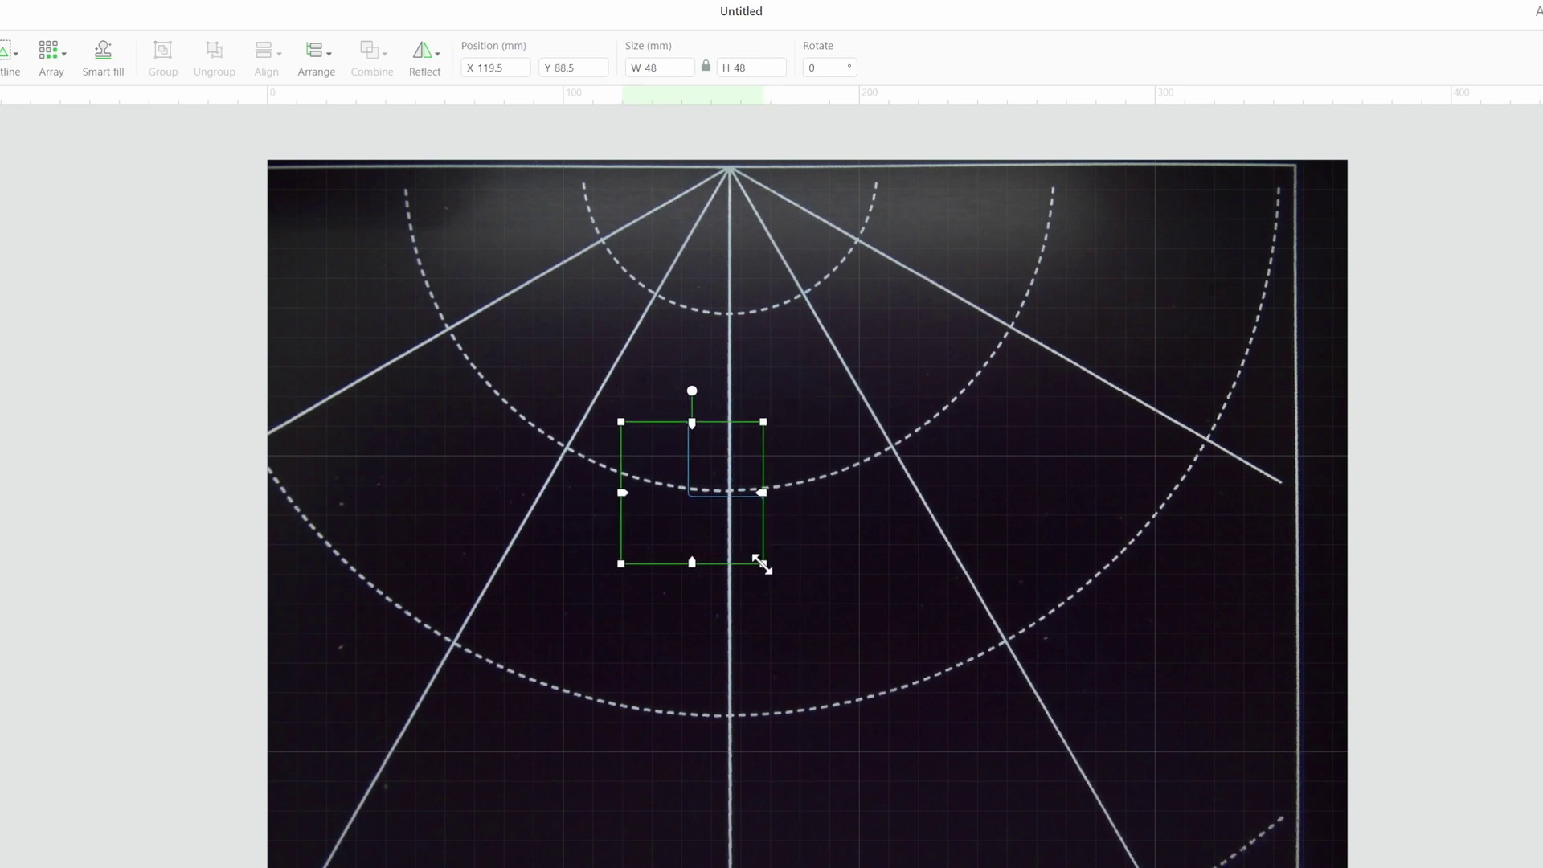
left_click_drag(820, 596, 769, 563)
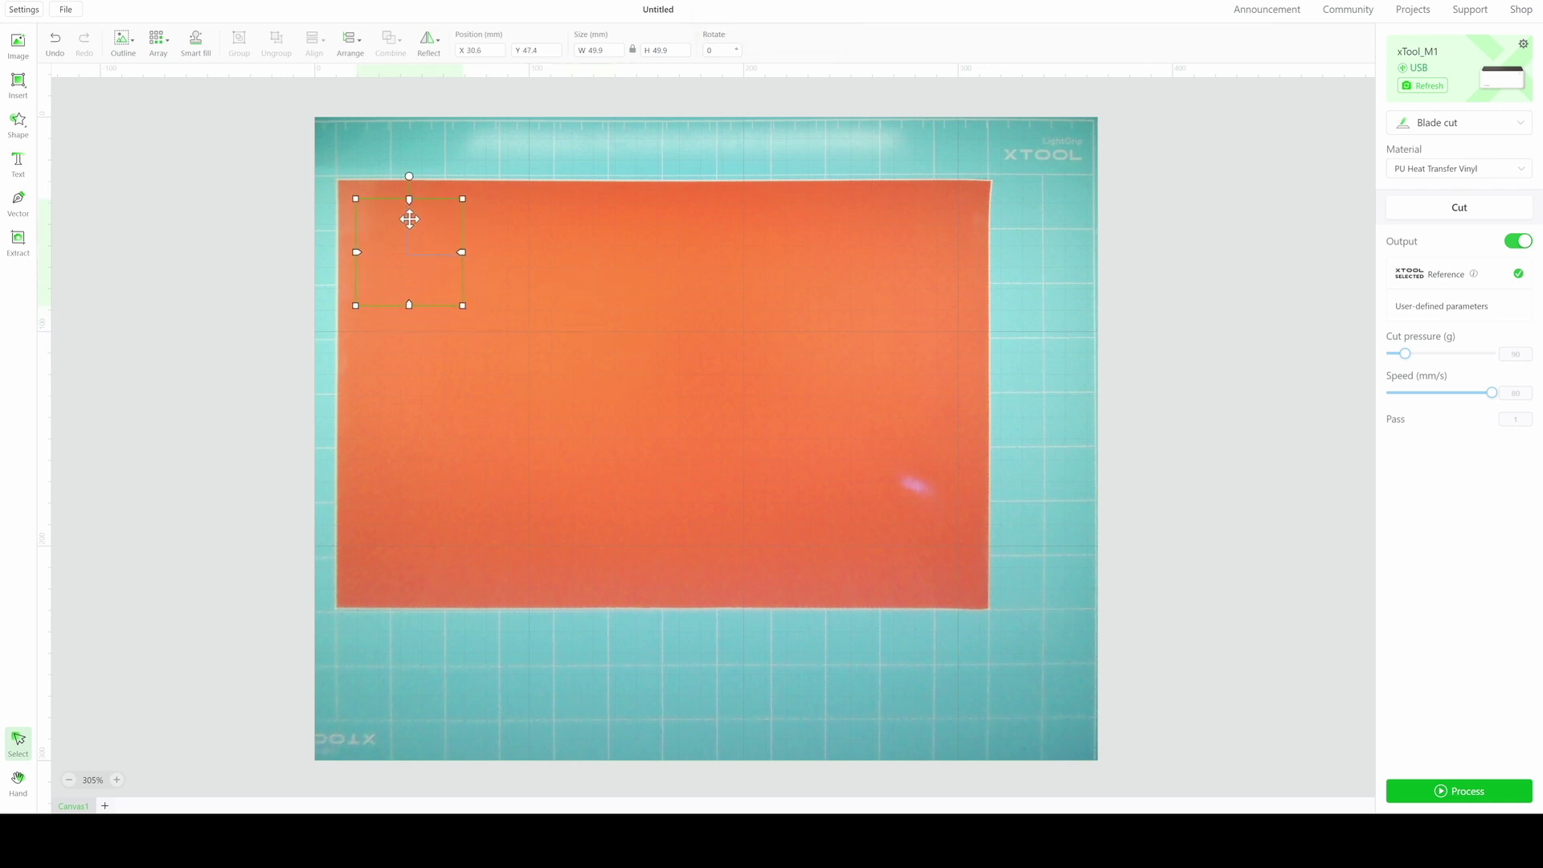
- Open the Preview of the L-shaped vinyl cut job before running it
left_click(1447, 794)
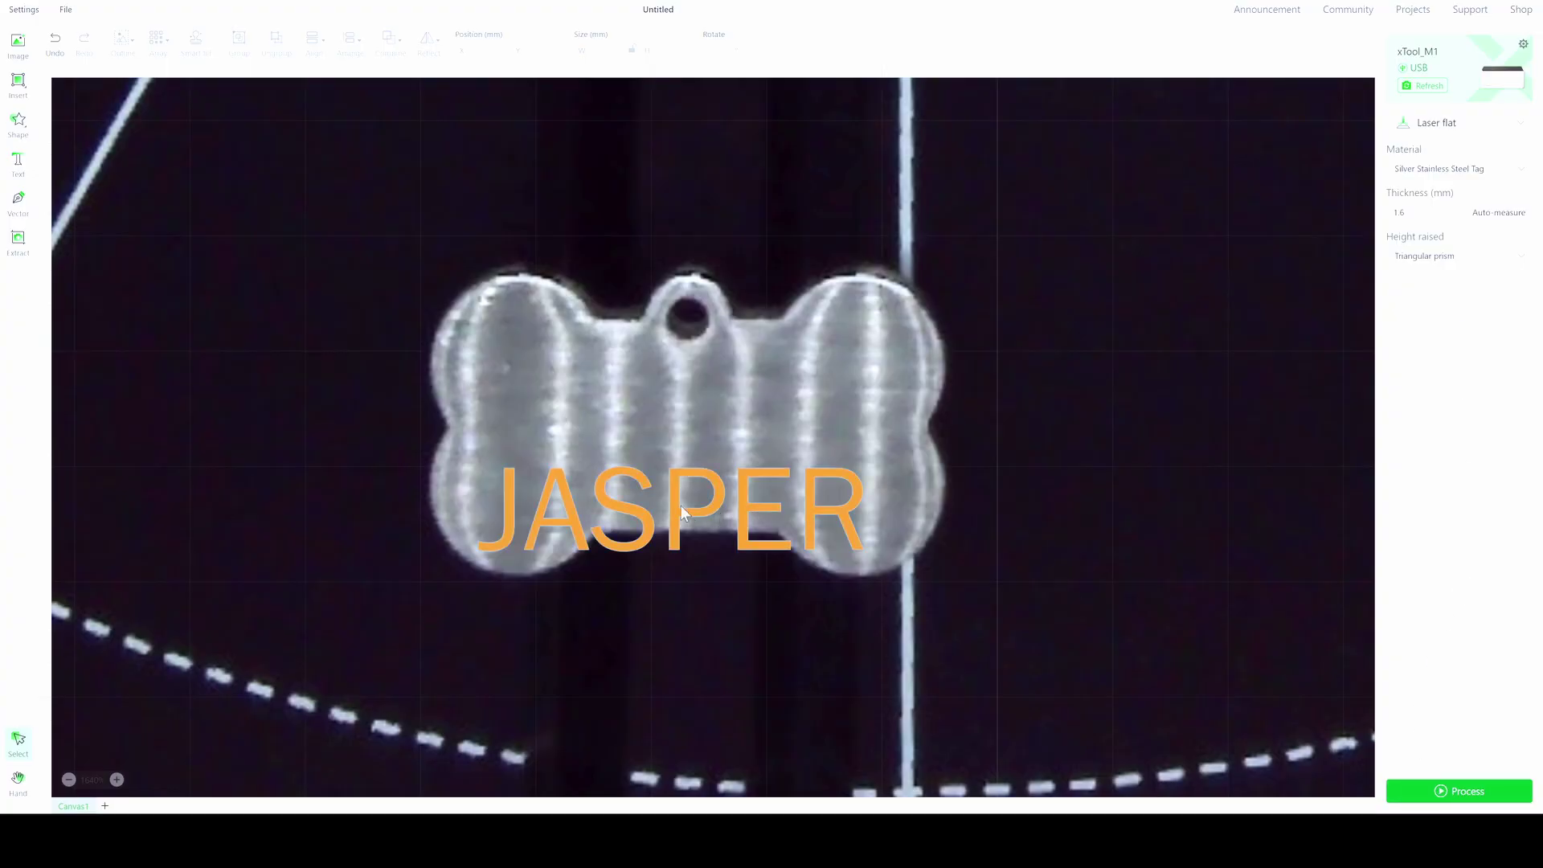
- Move the JASPER text up to the middle of the bone-shaped steel dog tag
left_click_drag(691, 452, 693, 431)
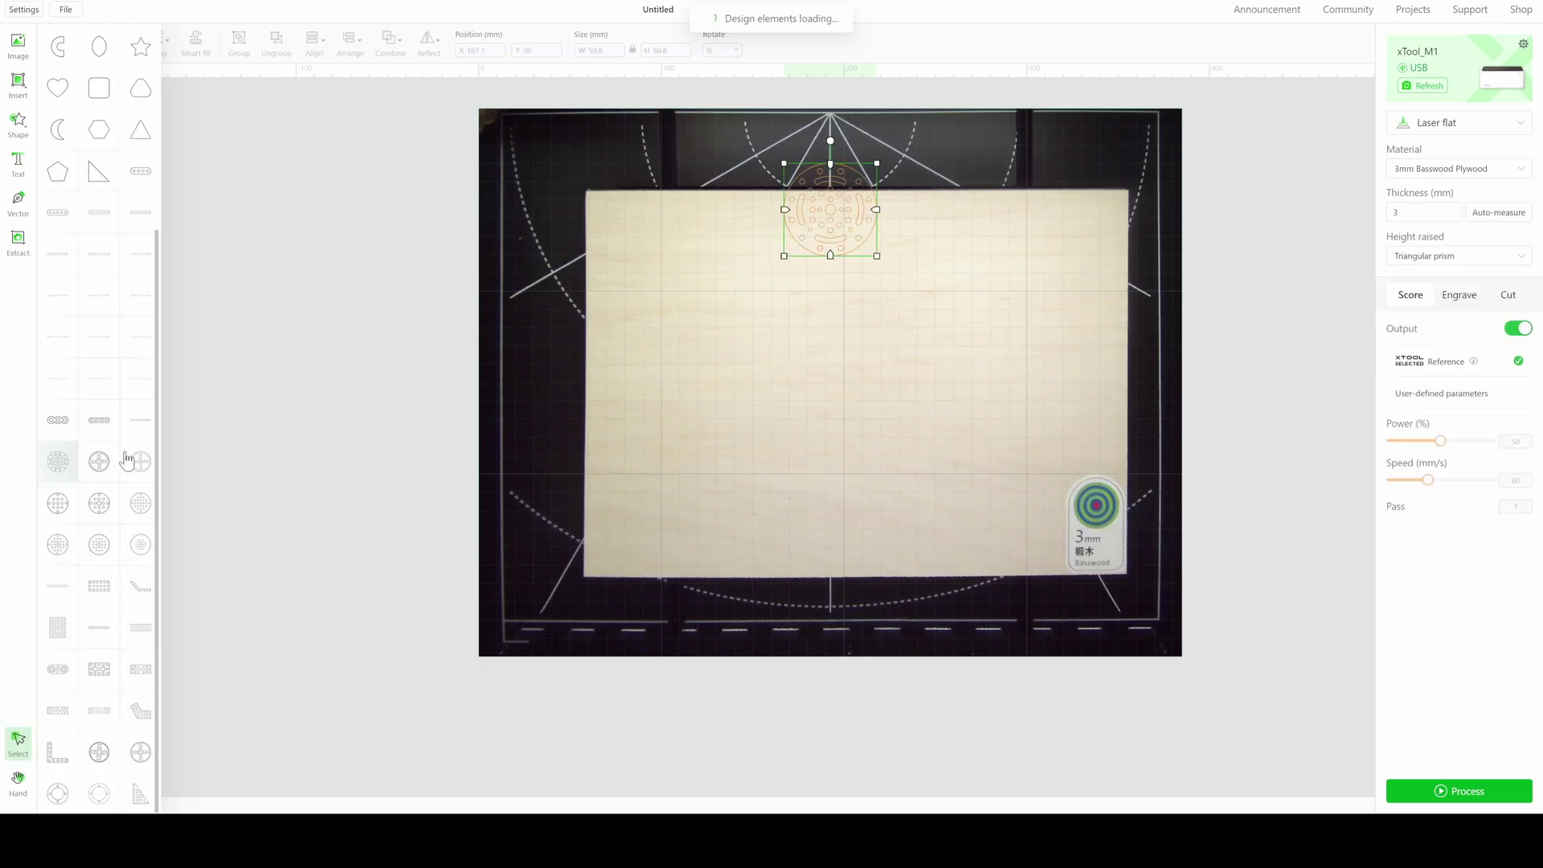
- Close the shape library once the circular perforated pattern is inserted
left_click(851, 197)
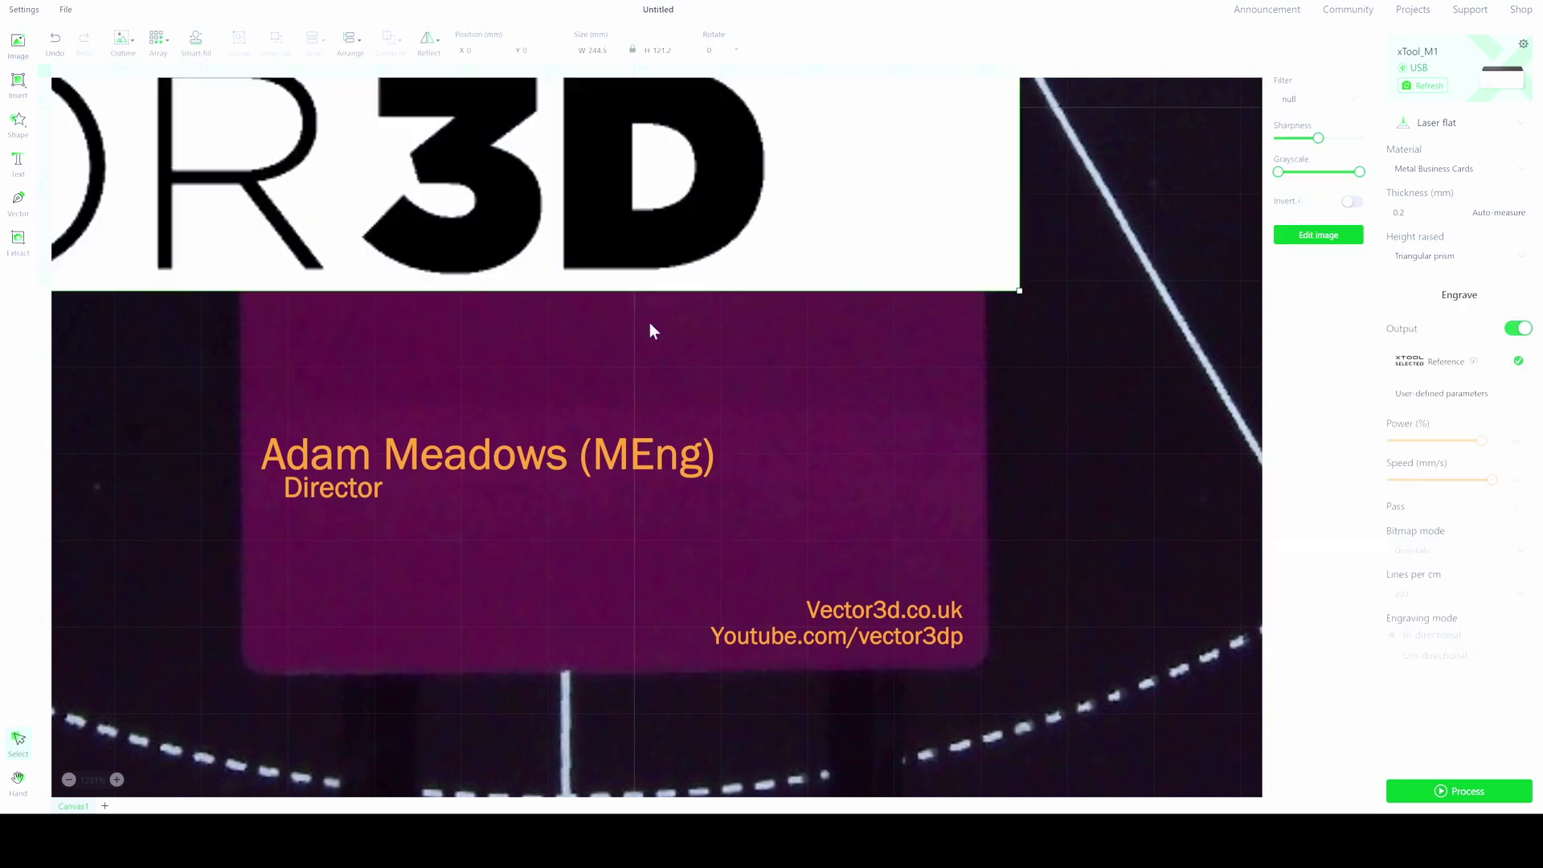
- Remove the white background from the Vector3D logo on the metal business card
scroll(652, 327, "down", 5)
scroll(879, 501, "up", 5)
left_click(1326, 236)
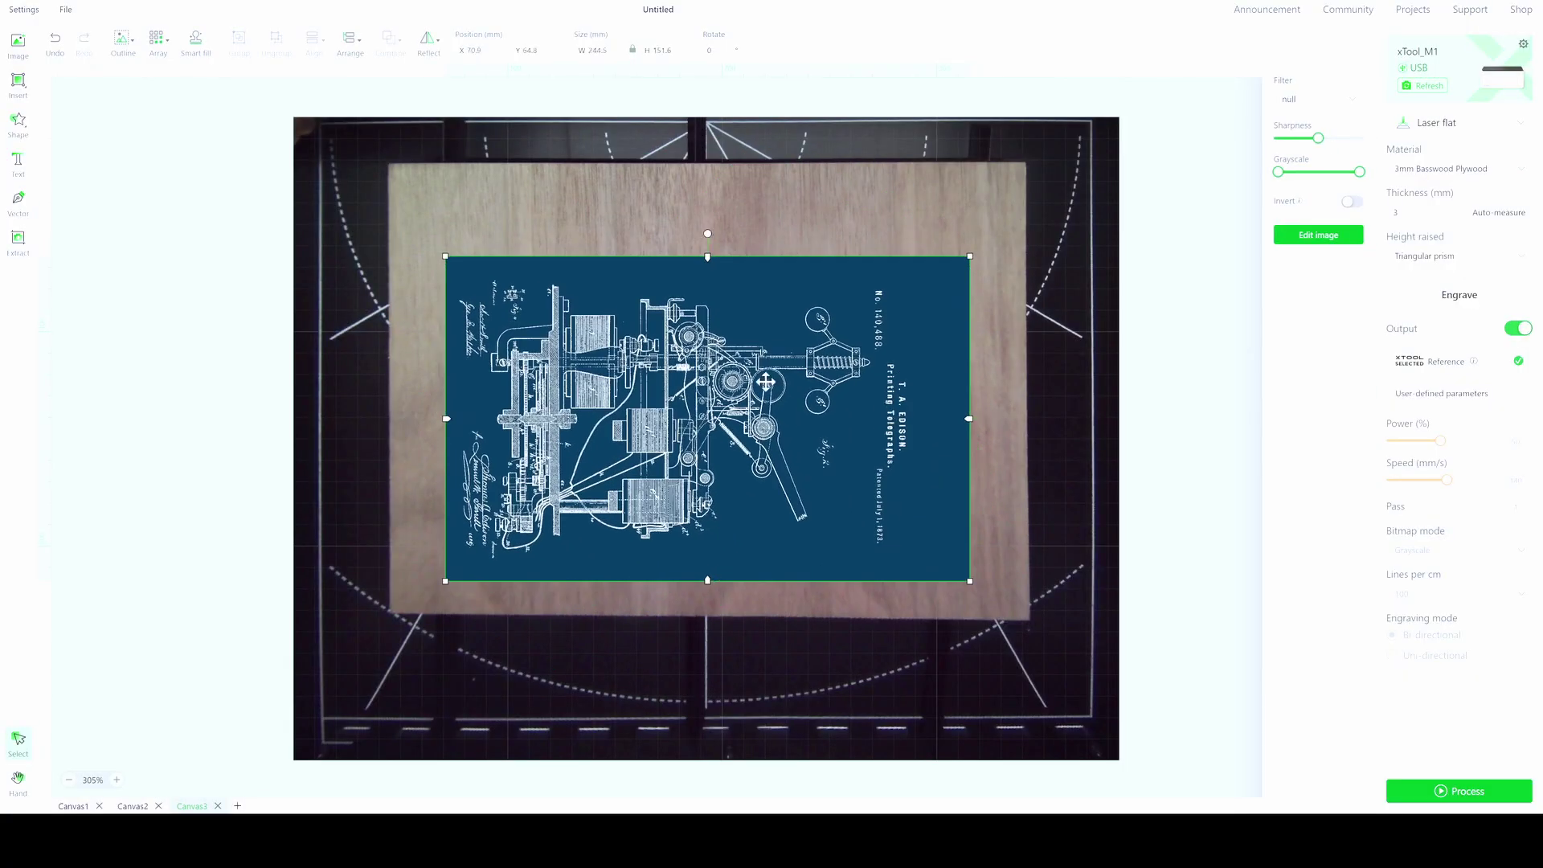
- Enlarge the patent blueprint over the board, adjust its grayscale range, invert it, and delete its white background
left_click_drag(763, 363, 822, 440)
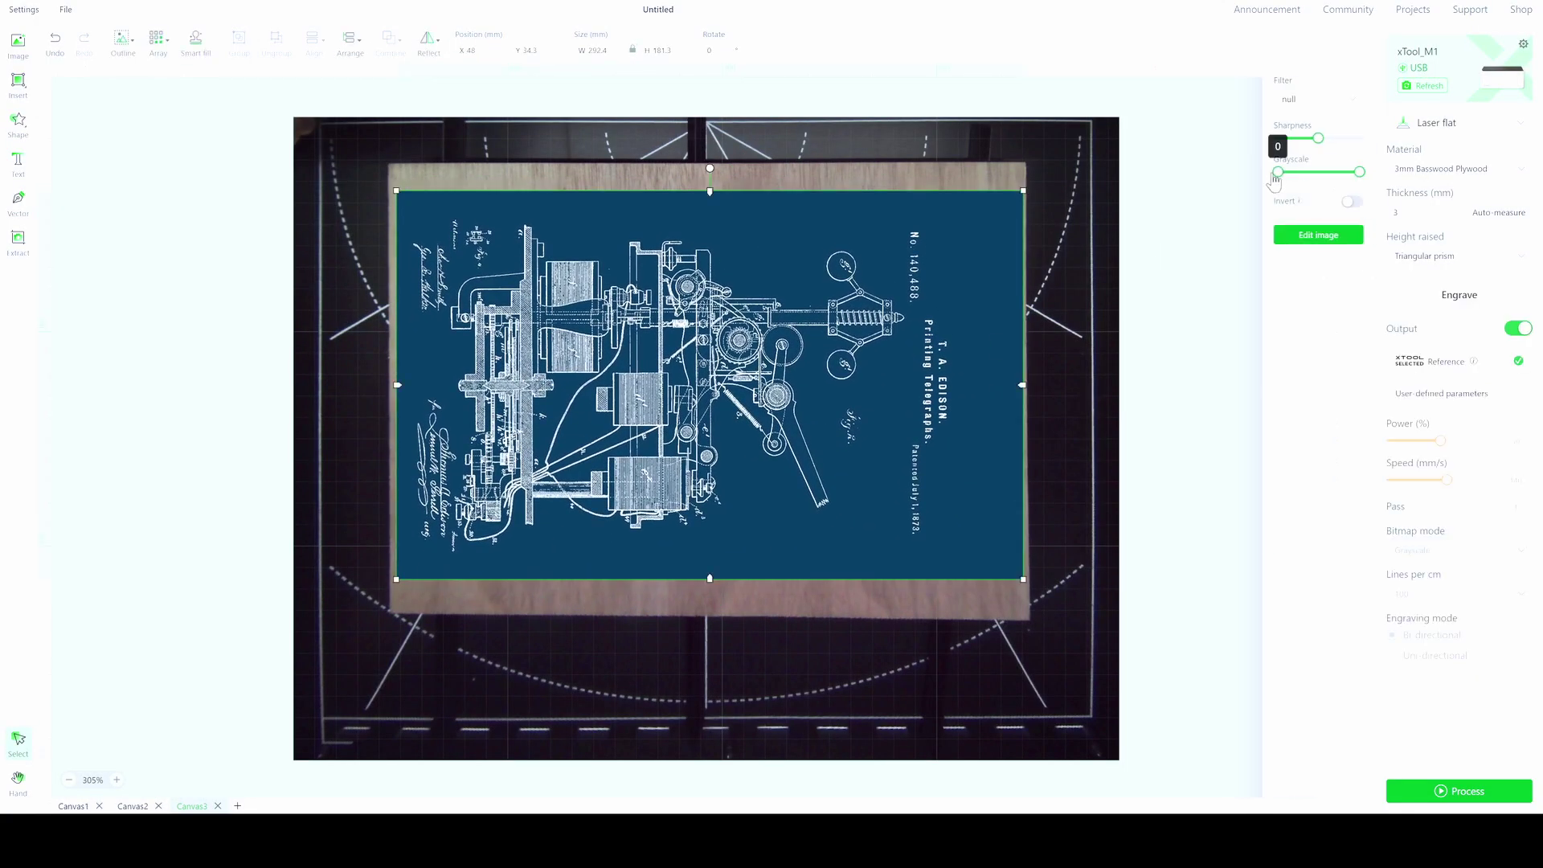
left_click_drag(1279, 177, 1297, 173)
left_click_drag(1359, 172, 1349, 177)
left_click(1354, 201)
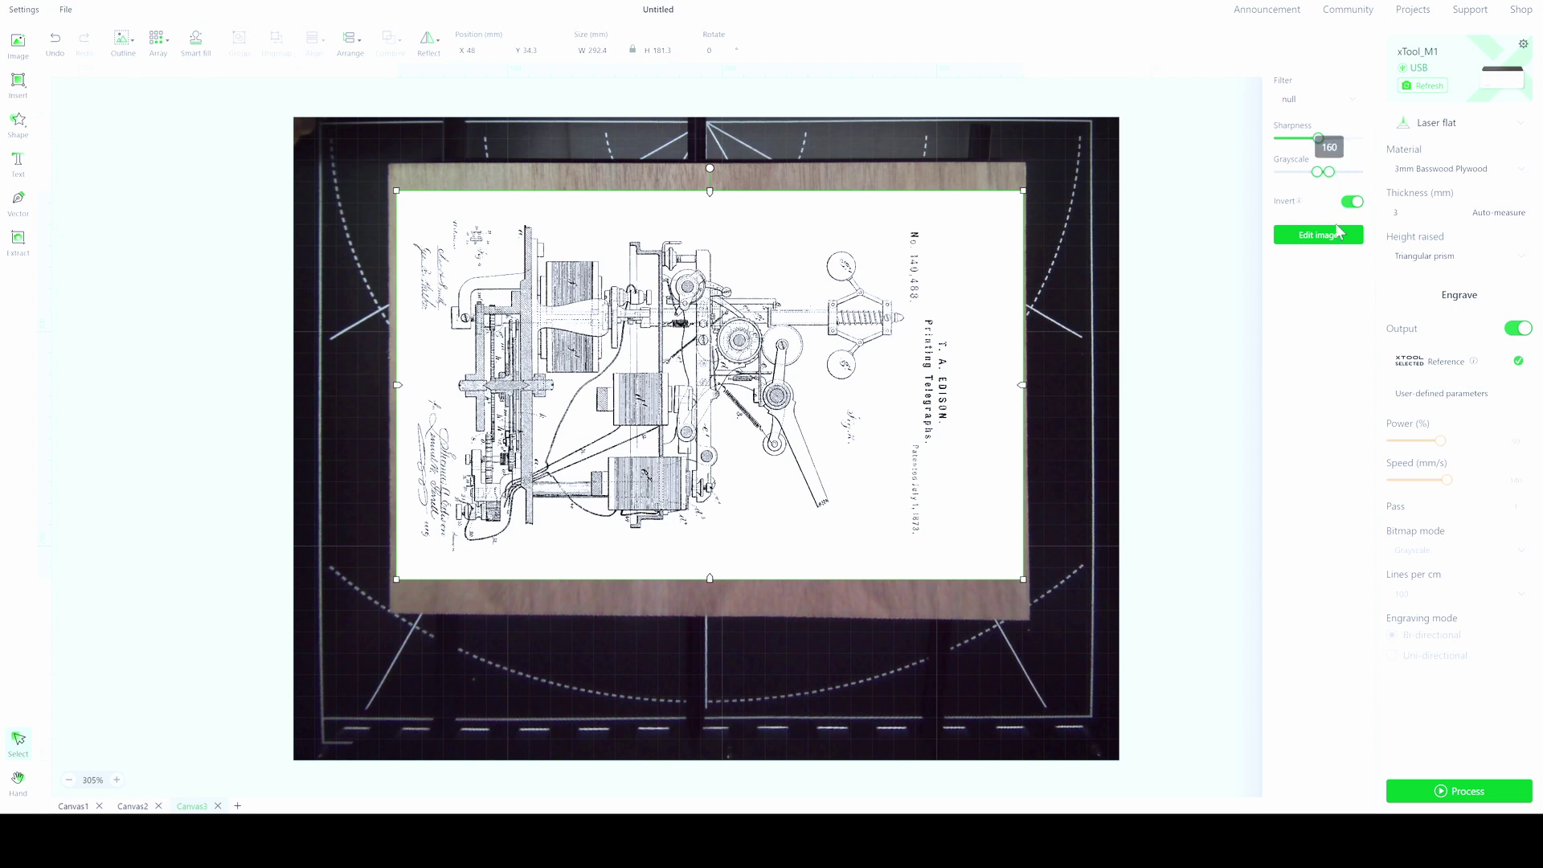
left_click(1319, 235)
left_click(999, 292)
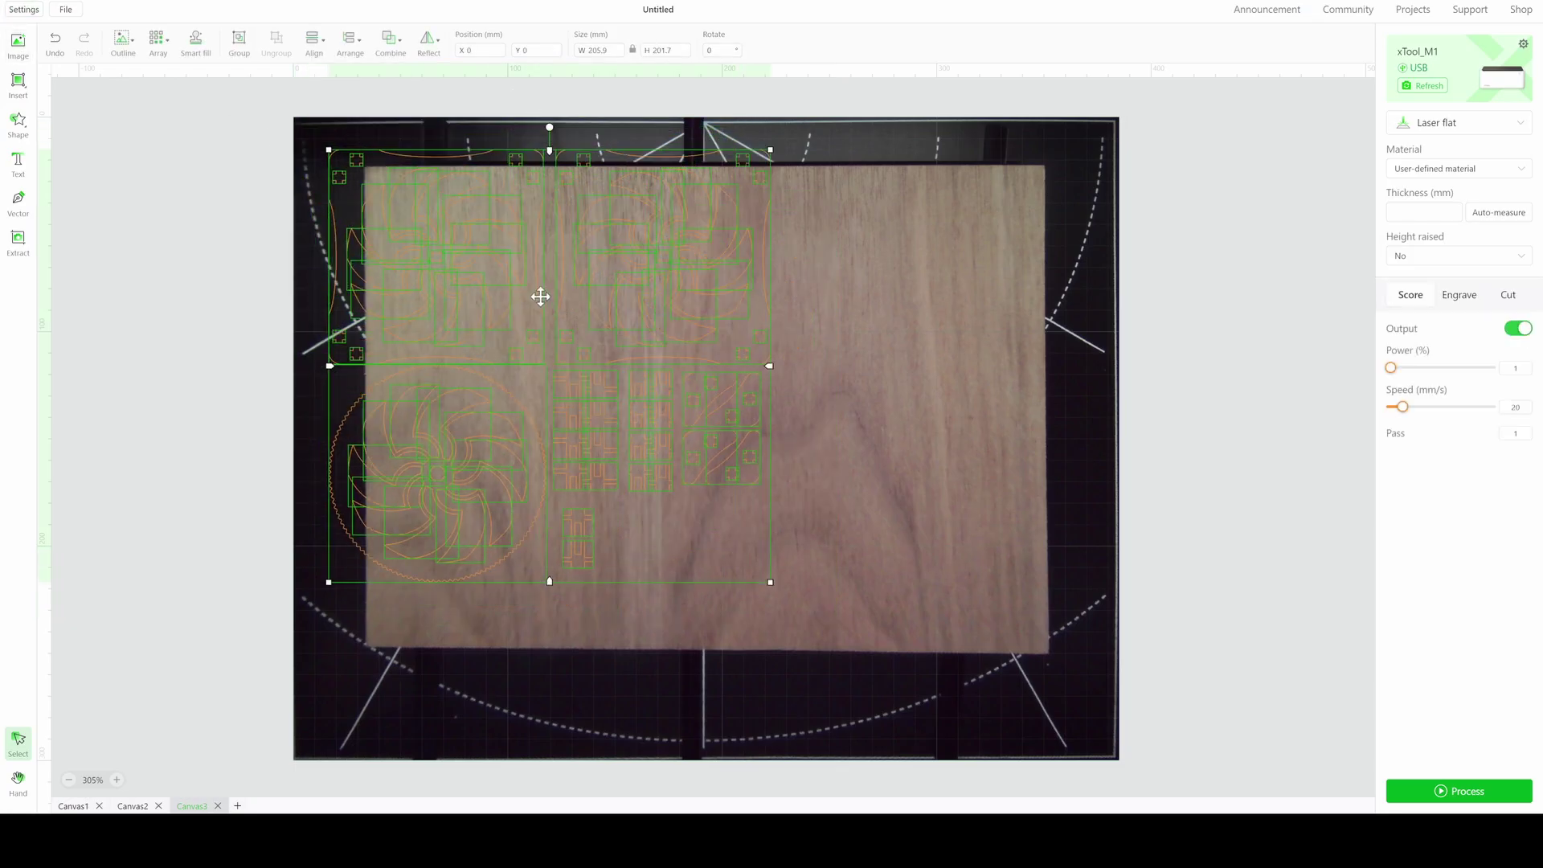
- Move the puzzle designs onto the board with 3mm Basswood Plywood and Triangular prism raised height
left_click_drag(540, 296, 603, 328)
left_click(1467, 221)
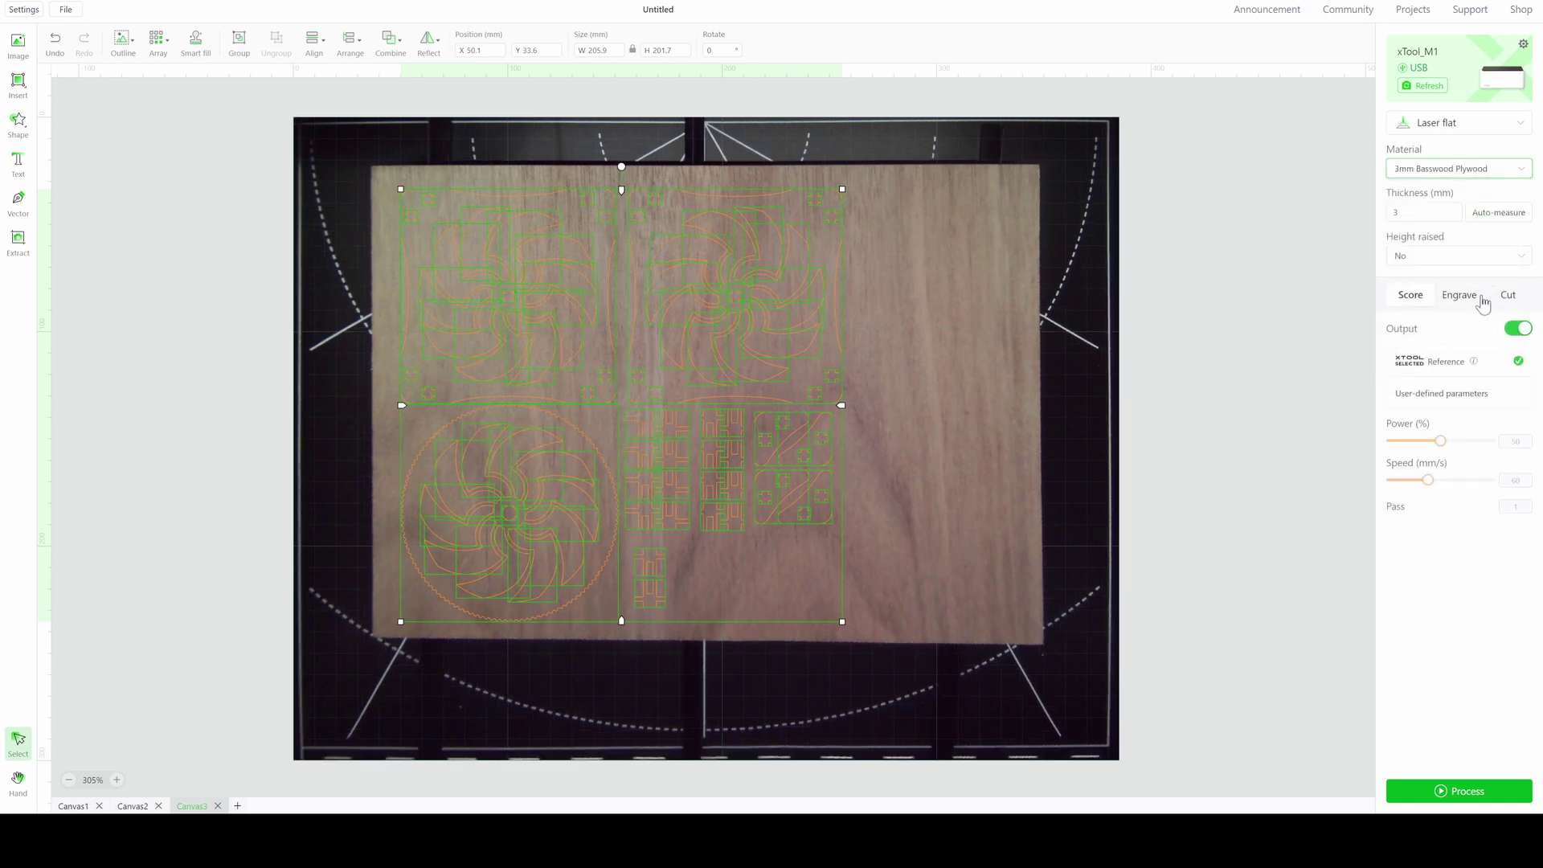
left_click(1443, 307)
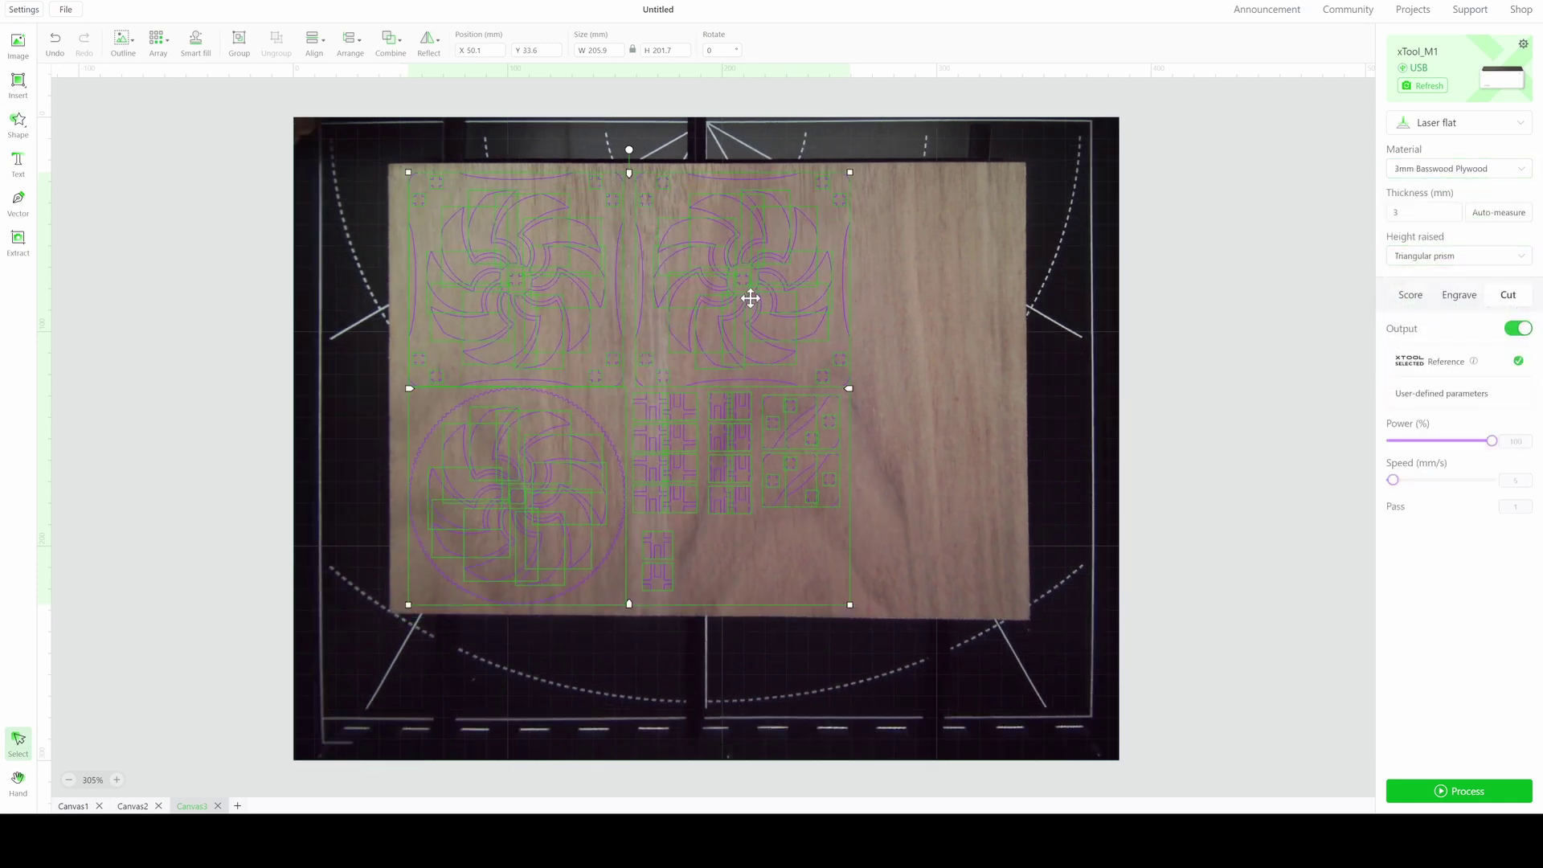